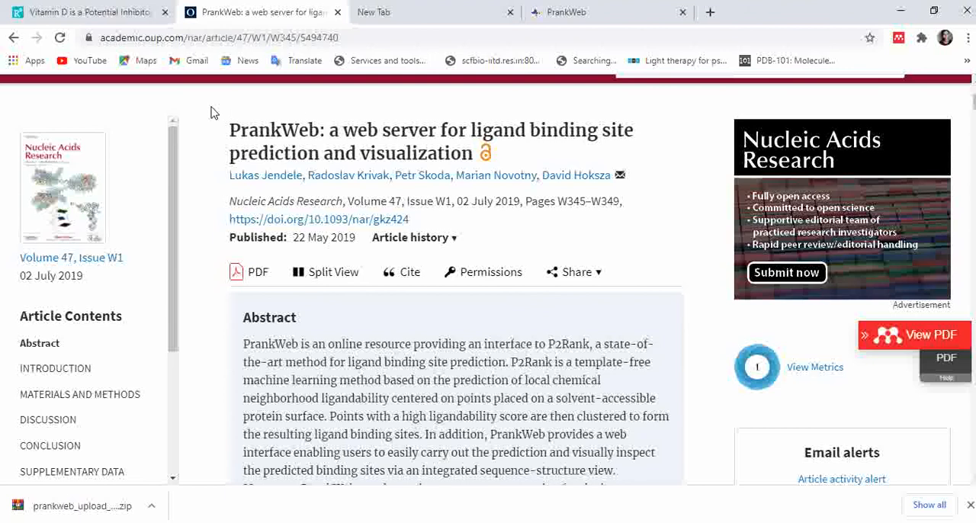
- Review the open Vitamin D docking paper and the Nucleic Acids Research article about the PrankWeb server
click(105, 6)
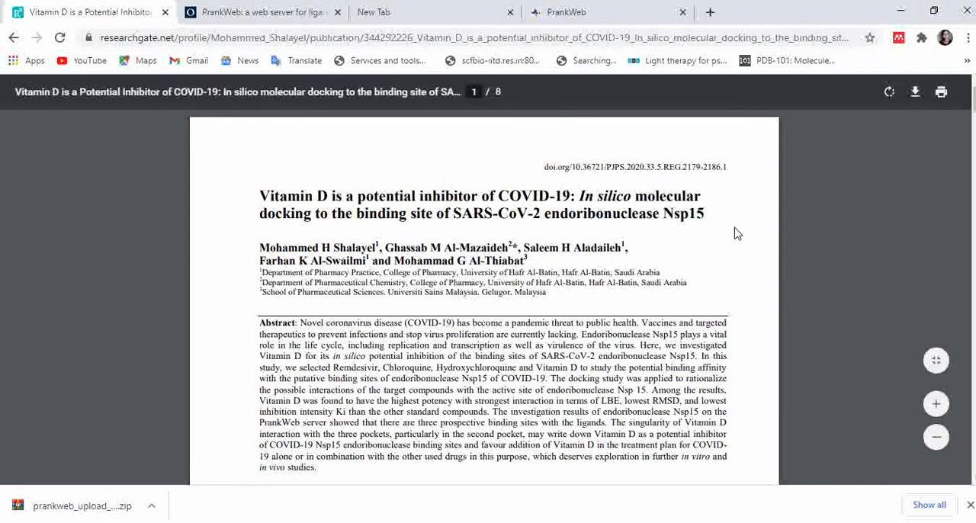
click(272, 22)
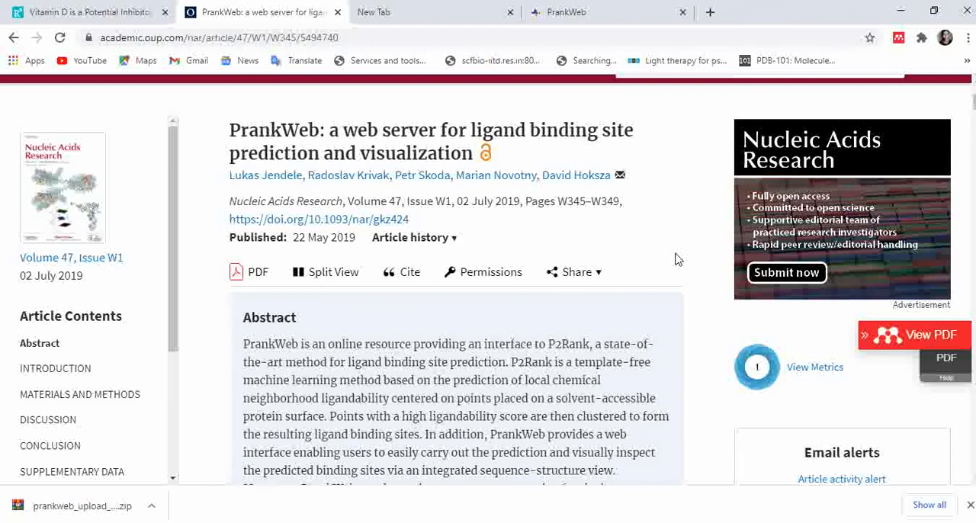
click(571, 272)
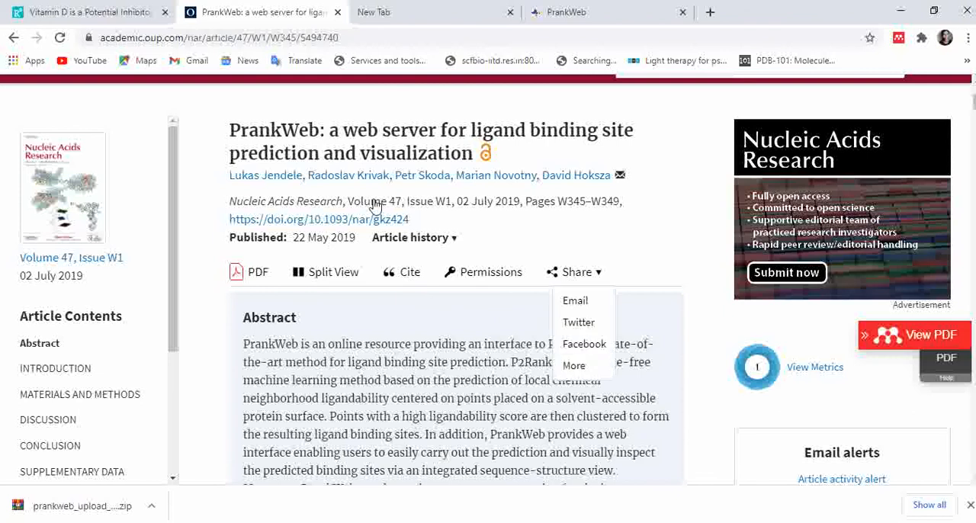
click(374, 205)
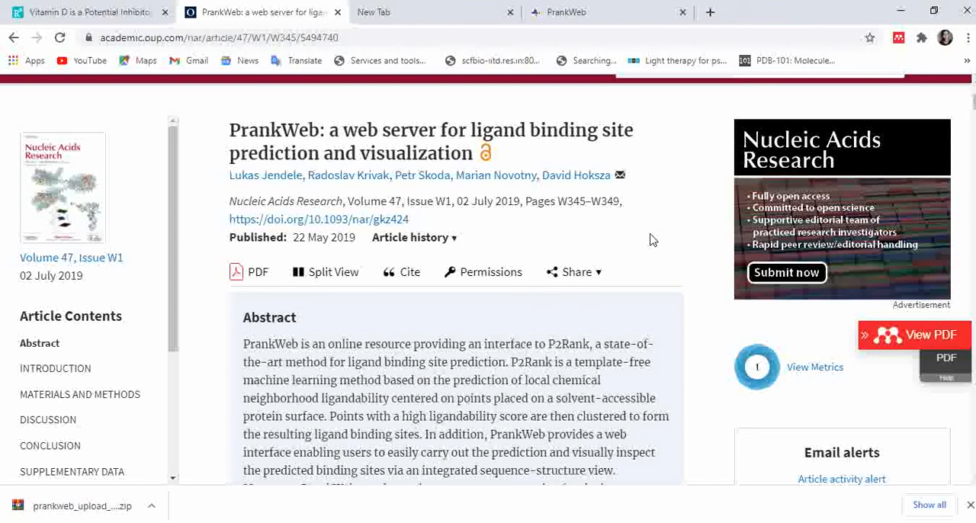
- Search the web for "prankweb server" and open the PrankWeb home page at prankweb.cz
click(407, 12)
click(407, 40)
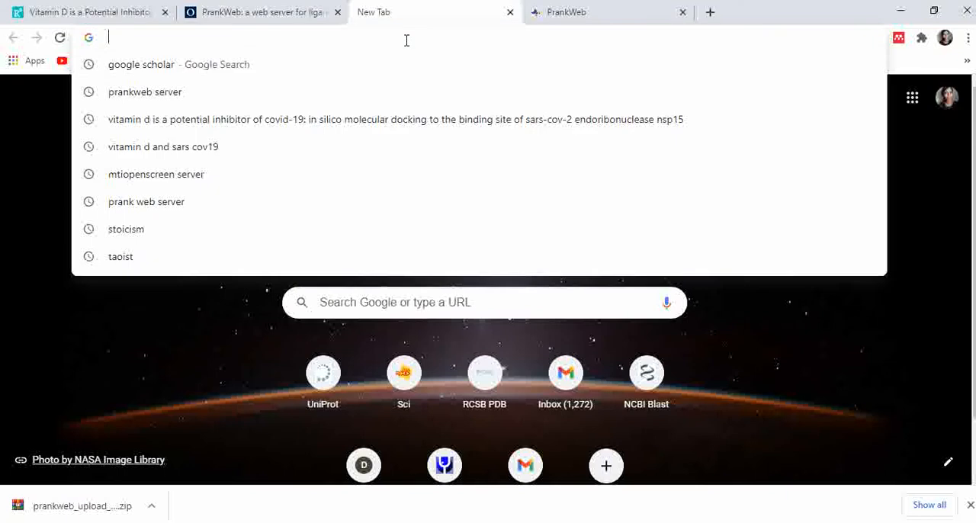
text(prankw)
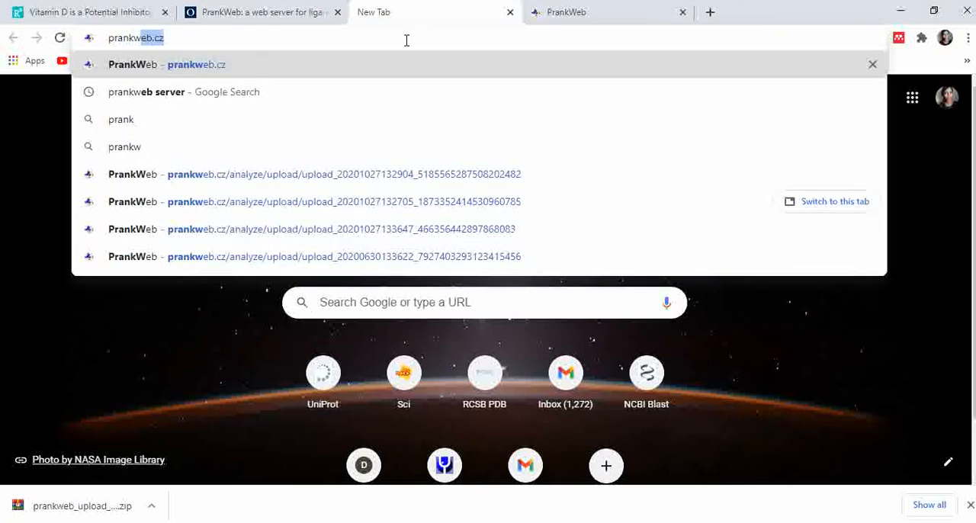
text(eb)
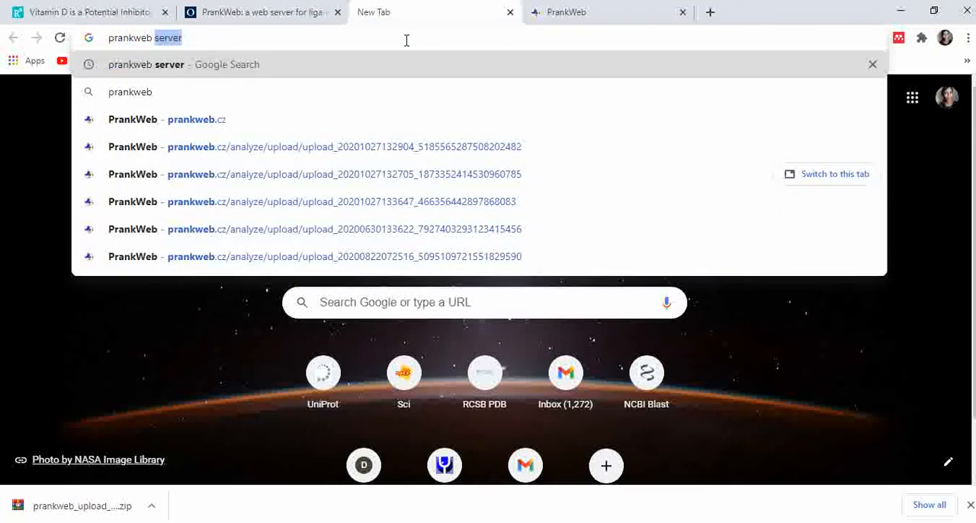
key(Return)
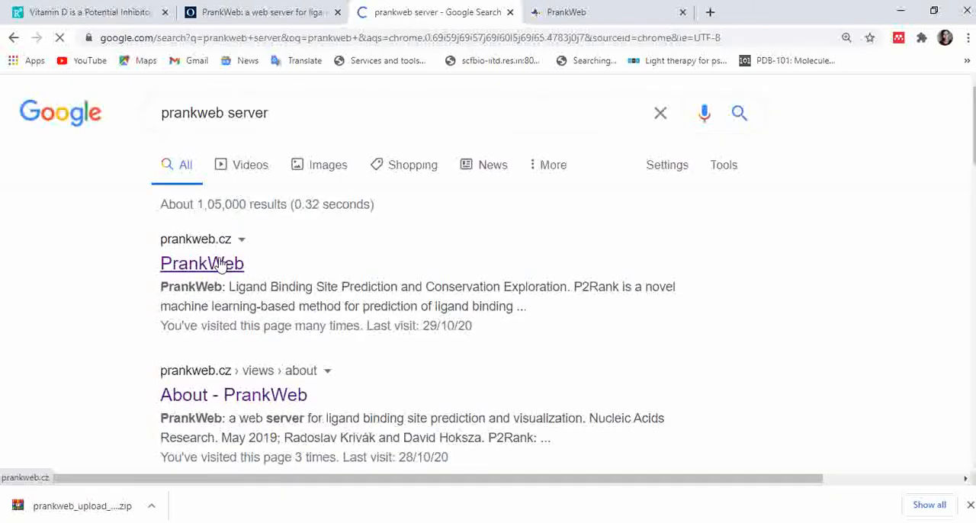
click(219, 263)
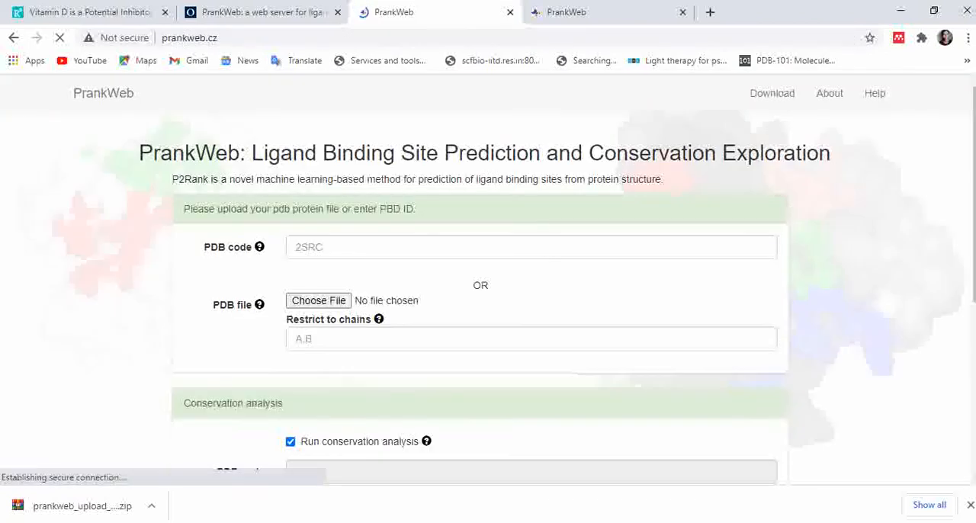
- Examine the PrankWeb submission form, from the PDB code and PDB file inputs to the conservation analysis options
drag(973, 135, 974, 163)
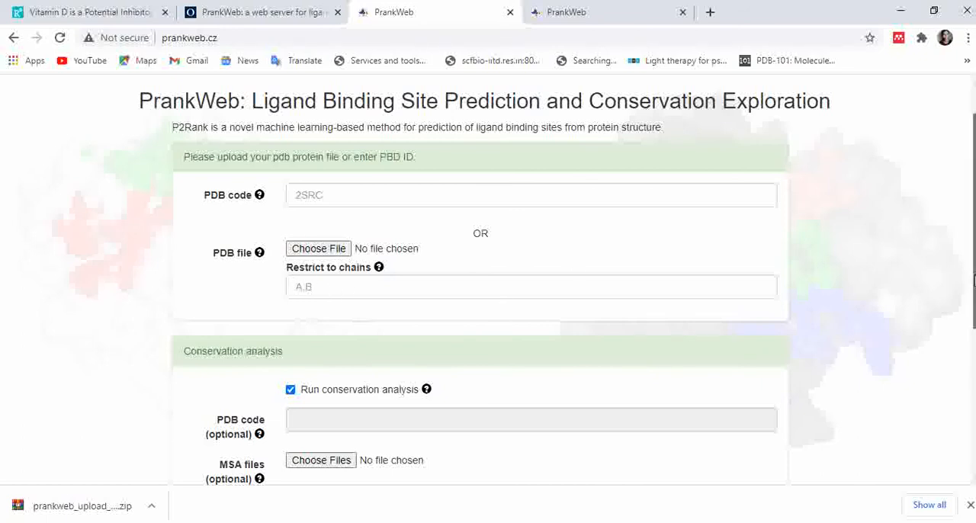
drag(972, 281, 972, 338)
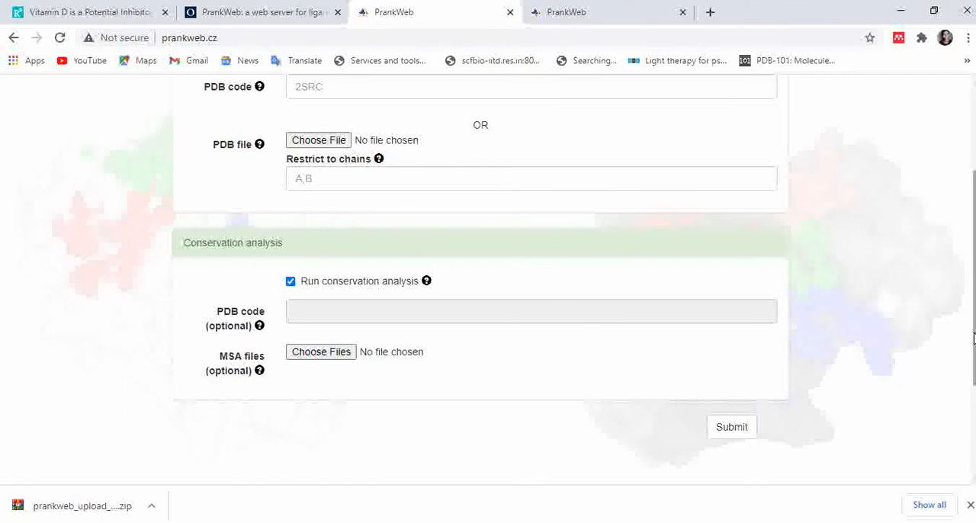
drag(973, 338, 973, 358)
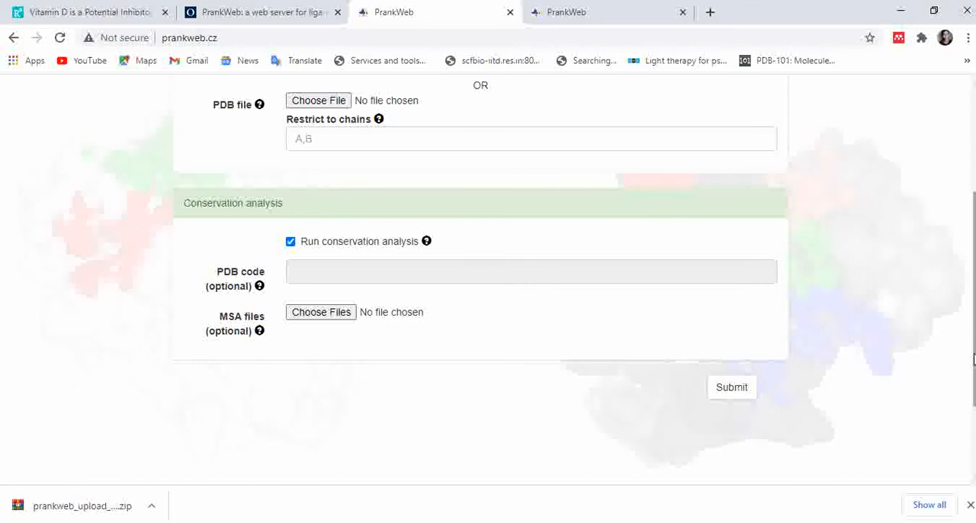
drag(973, 359, 973, 410)
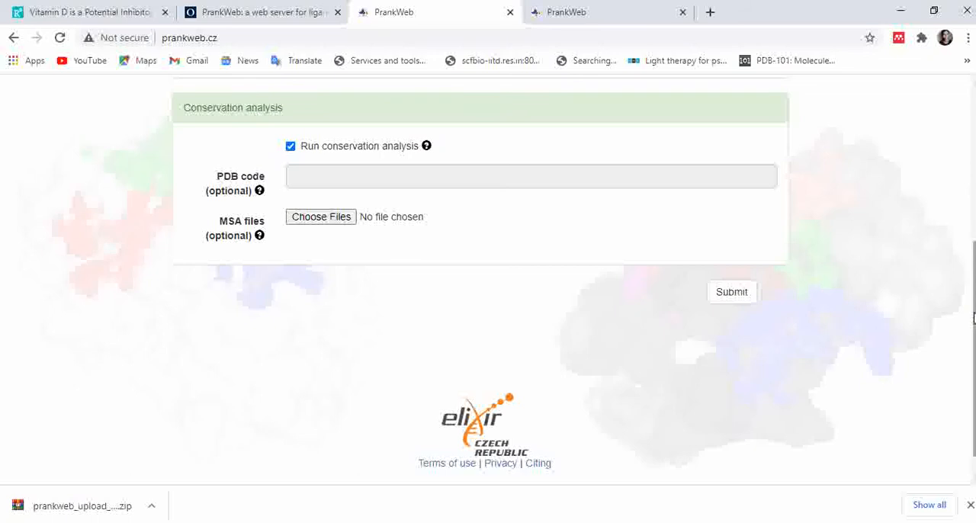
drag(973, 318, 973, 298)
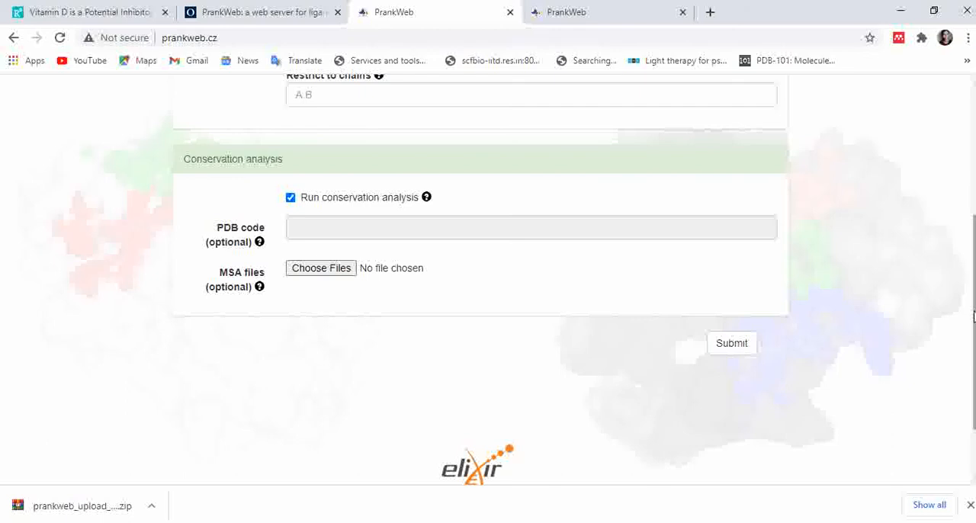
drag(972, 241, 975, 298)
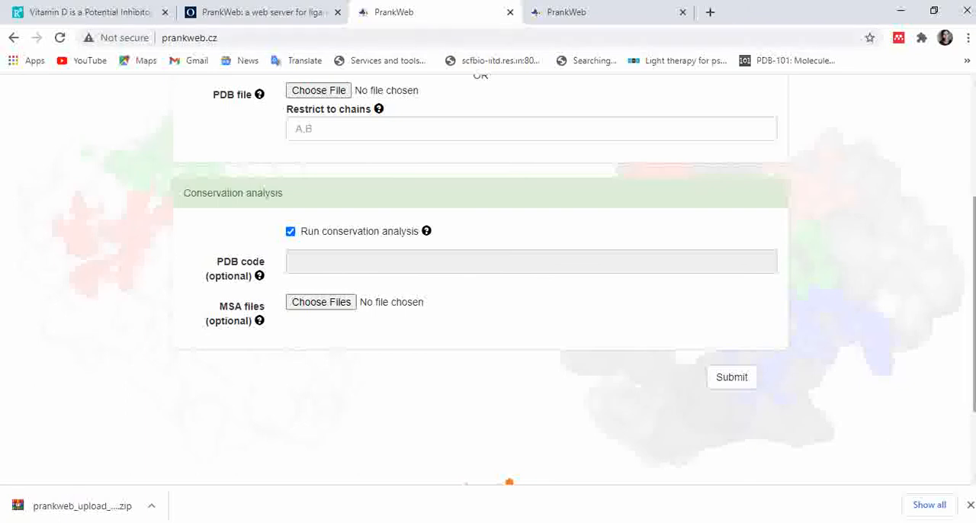
scroll(480, 279, up, 2)
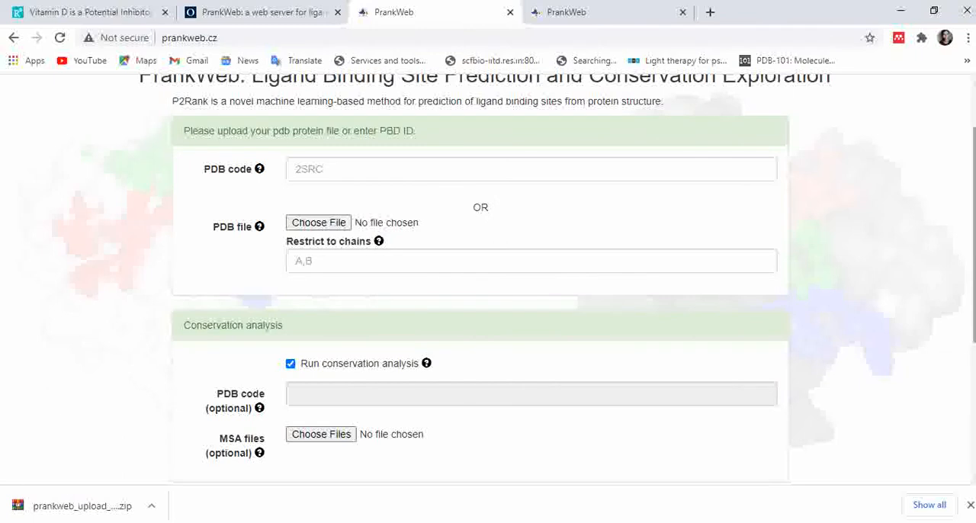
scroll(973, 141, up, 1)
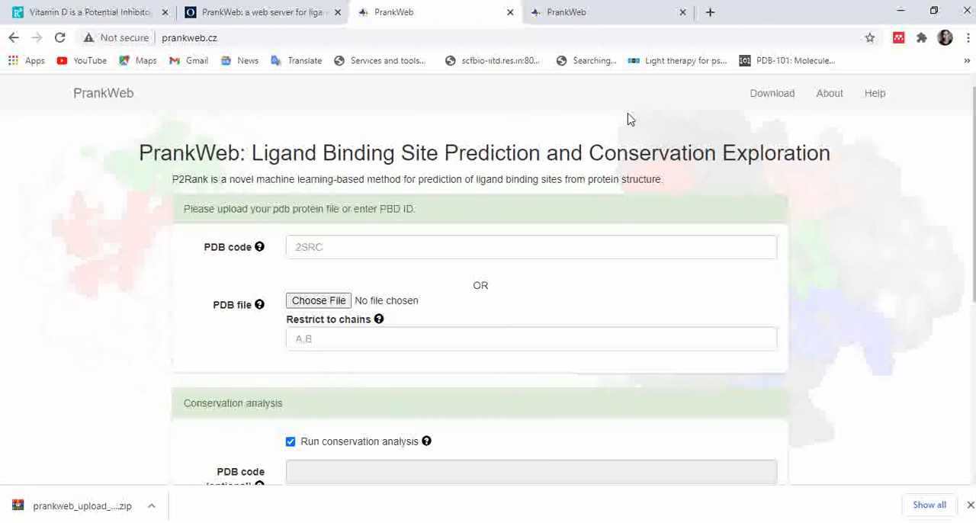
- Open the existing PrankWeb analysis result and examine the coloured pockets on the protein surface from several angles
click(600, 9)
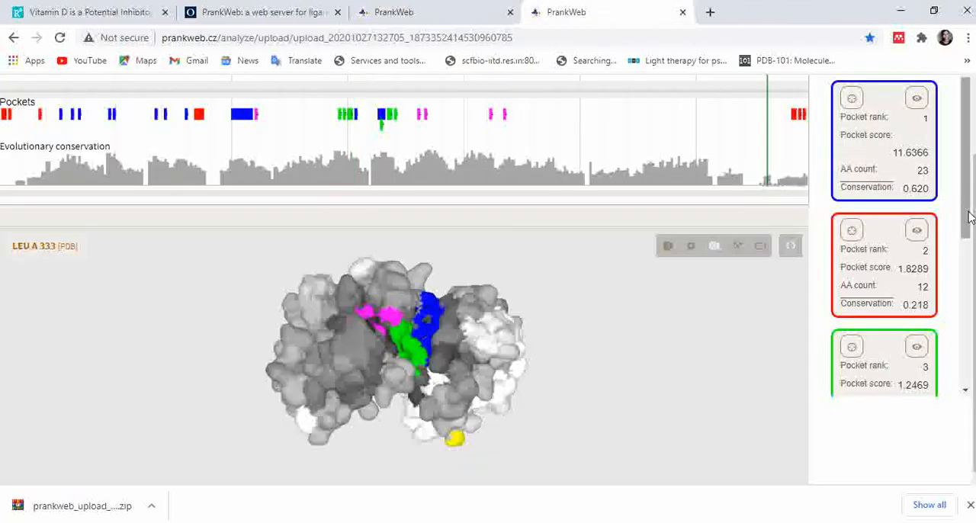
drag(964, 221, 953, 100)
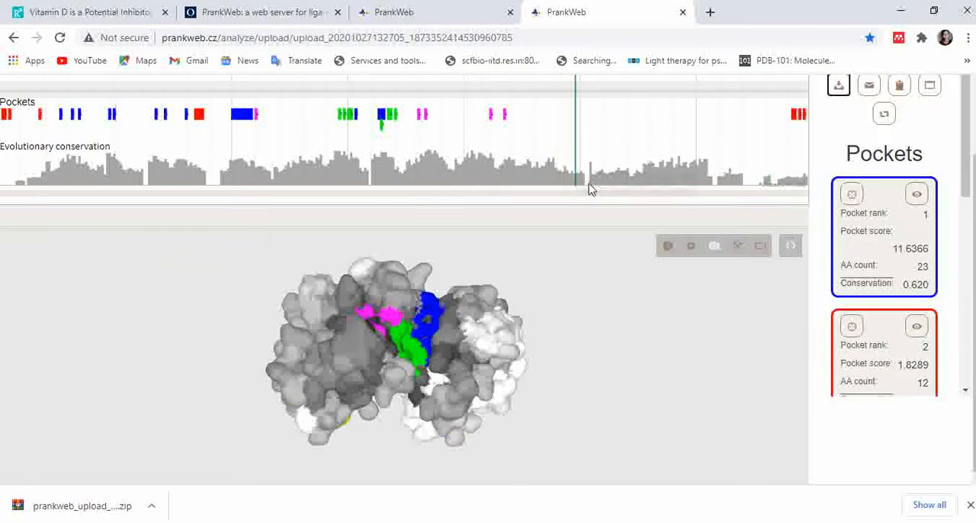
mouse_move(534, 361)
mouse_down()
mouse_move(520, 356)
mouse_move(527, 366)
mouse_up()
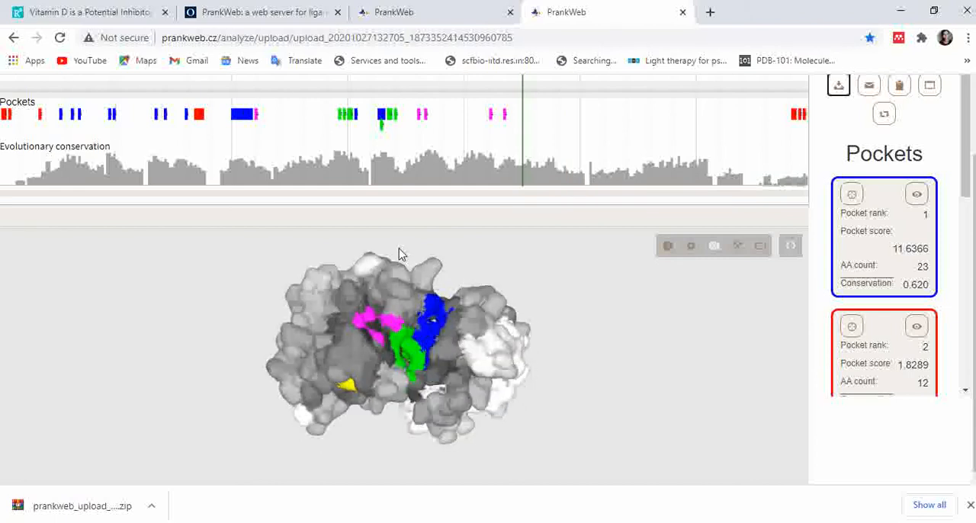
drag(391, 253, 385, 253)
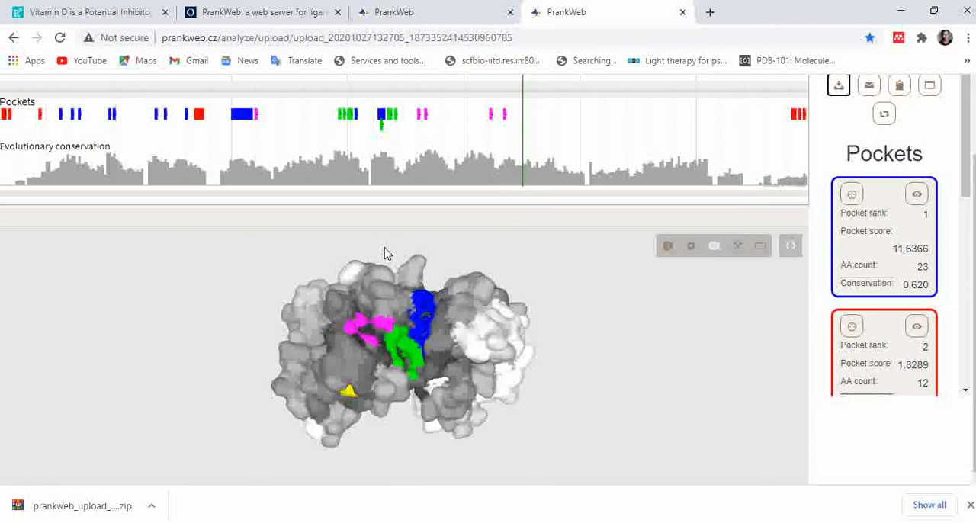
mouse_move(618, 522)
drag(540, 369, 561, 362)
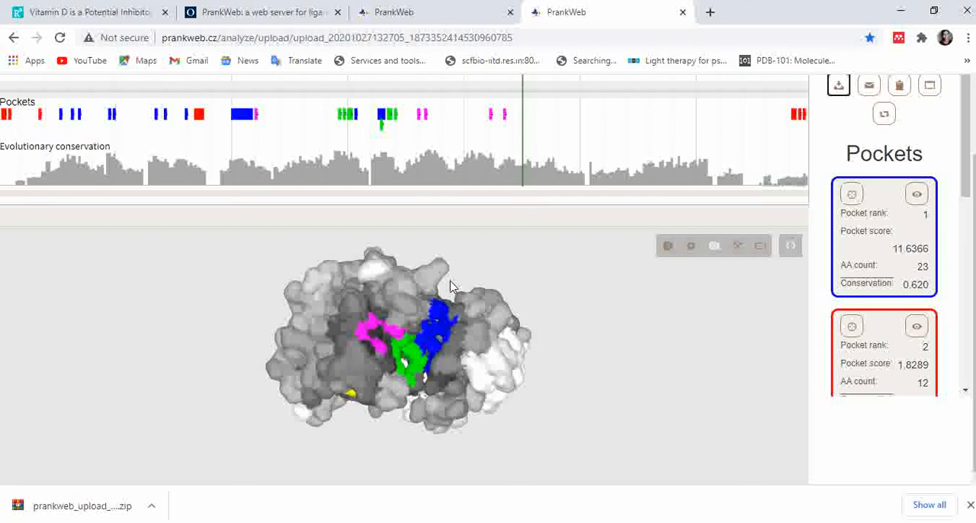
drag(450, 286, 420, 277)
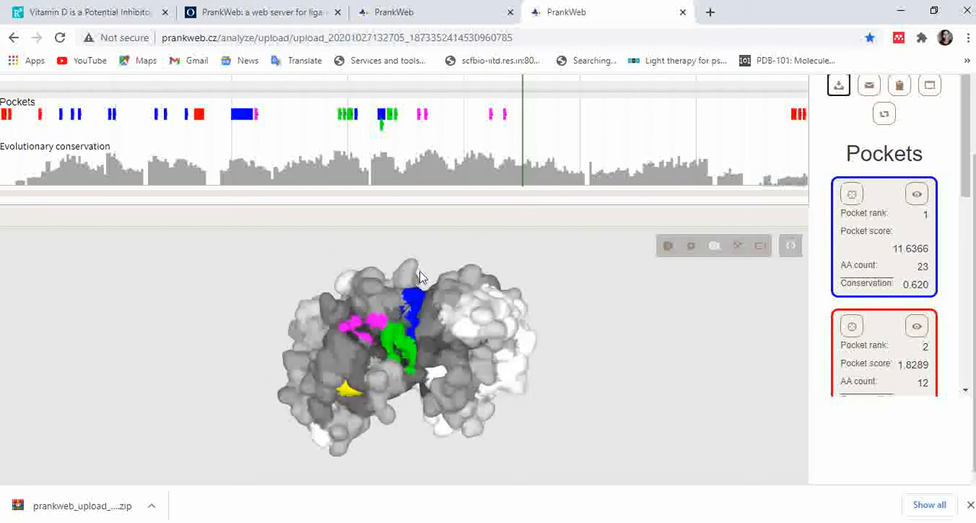
drag(551, 379, 561, 390)
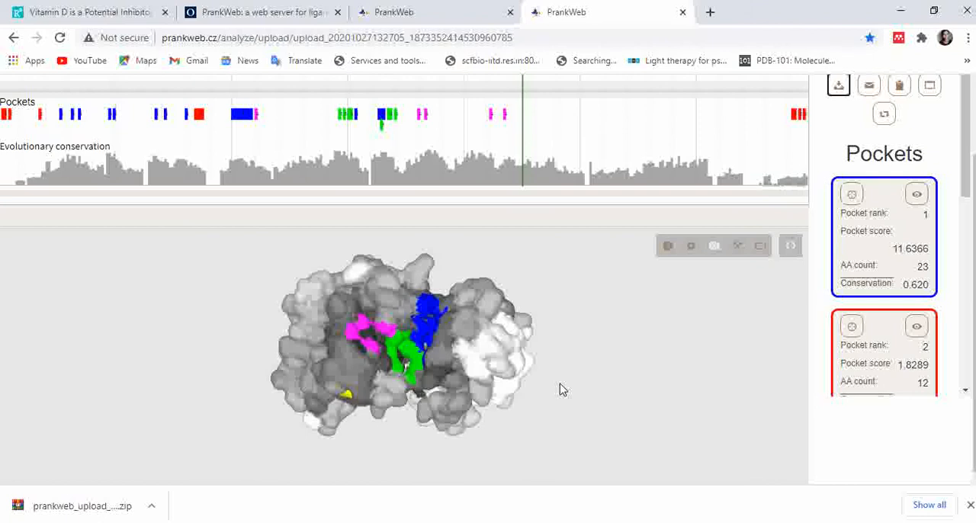
drag(449, 247, 433, 248)
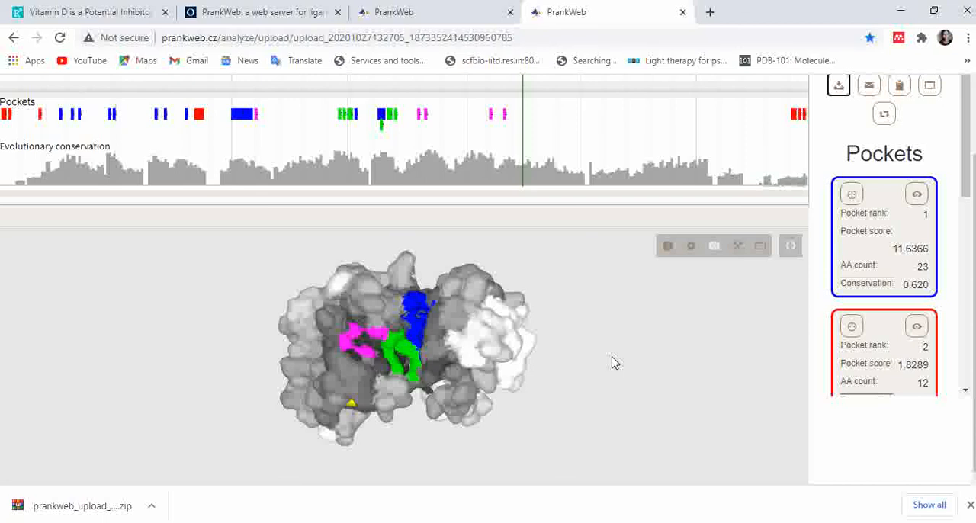
drag(555, 272, 565, 272)
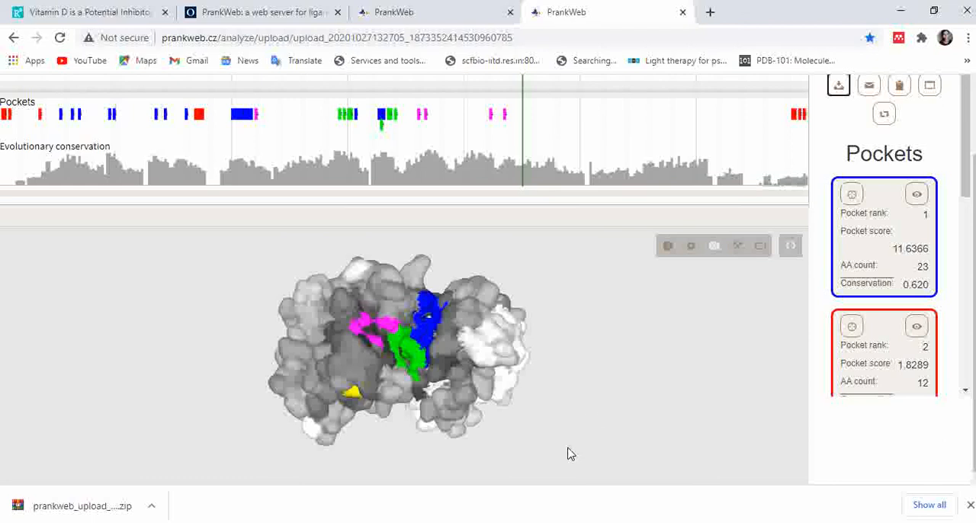
- Switch to PyMOL and inspect the red ligand inside the blue binding pocket of the 1m7q surface
click(547, 522)
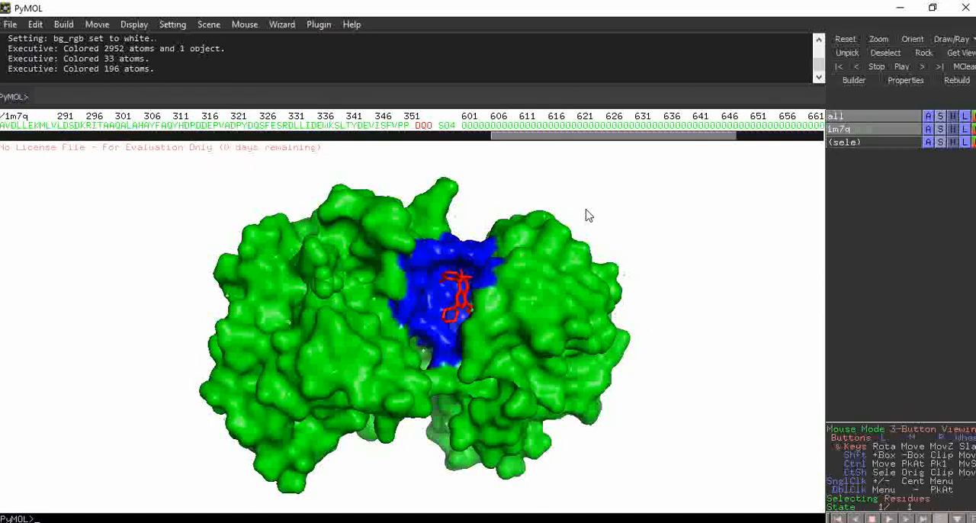
mouse_move(459, 206)
mouse_down()
mouse_move(455, 234)
mouse_move(464, 197)
mouse_move(459, 210)
mouse_up()
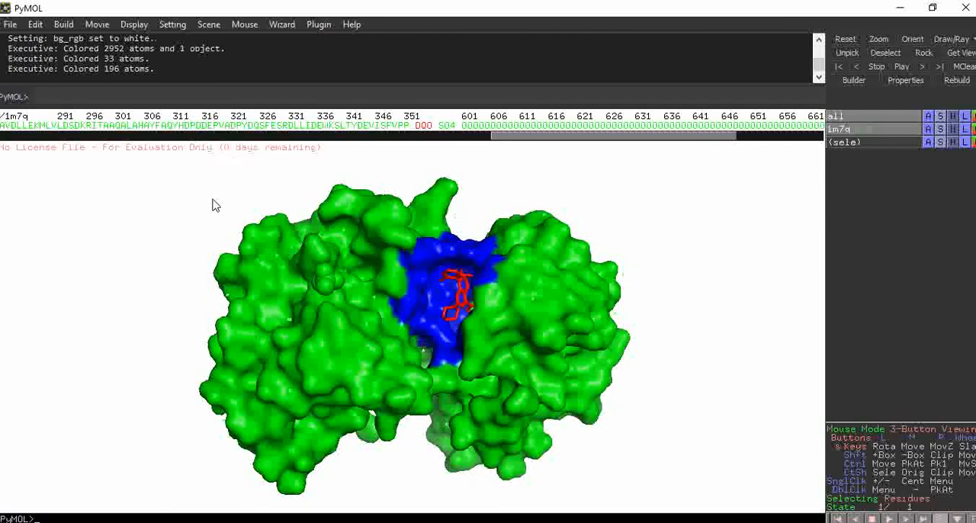
drag(211, 202, 246, 191)
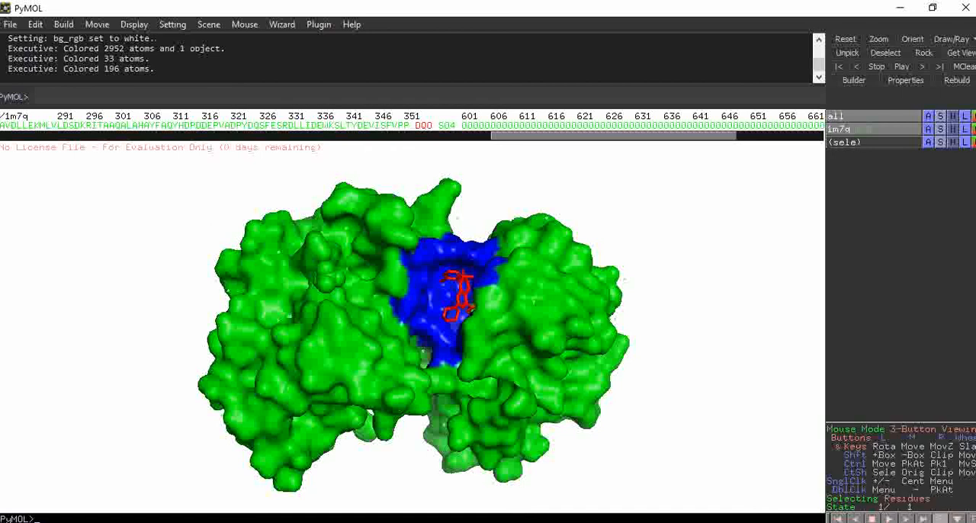
- Return to the PrankWeb result in the browser and review the details of the top-ranked pockets
click(368, 521)
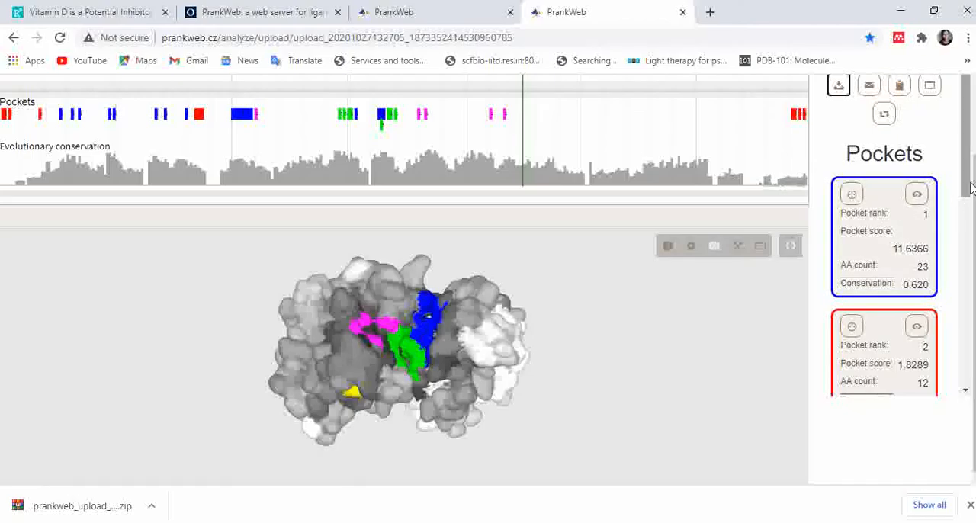
mouse_move(967, 190)
mouse_down()
mouse_move(965, 336)
mouse_move(966, 191)
mouse_up()
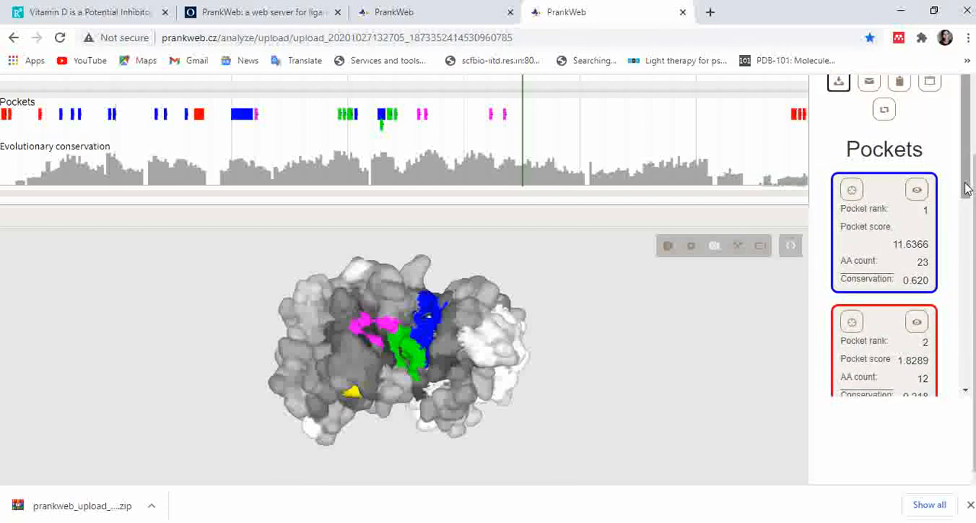
drag(967, 191, 965, 169)
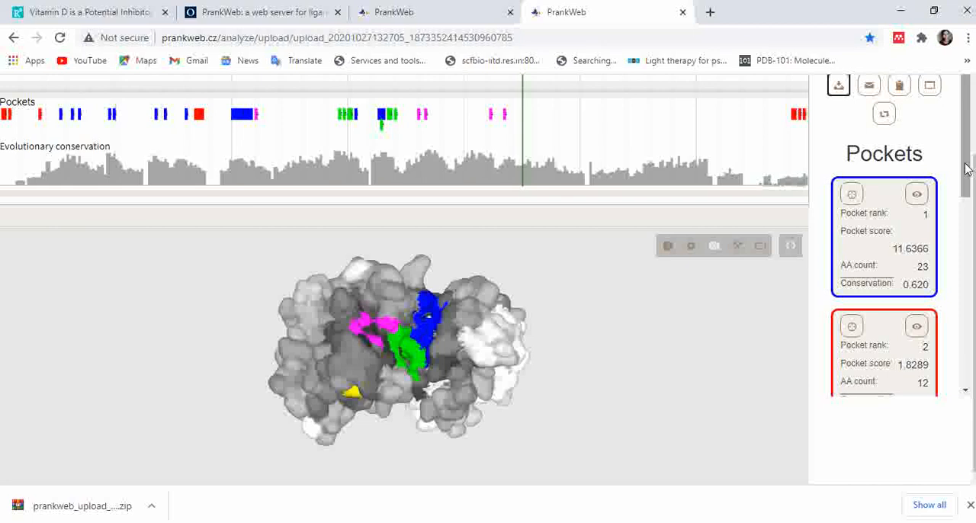
mouse_move(965, 168)
mouse_down()
mouse_move(966, 208)
mouse_move(966, 179)
mouse_up()
- Switch between the PrankWeb result and PyMOL to compare the predicted pocket with the 1m7q ligand site
mouse_move(563, 519)
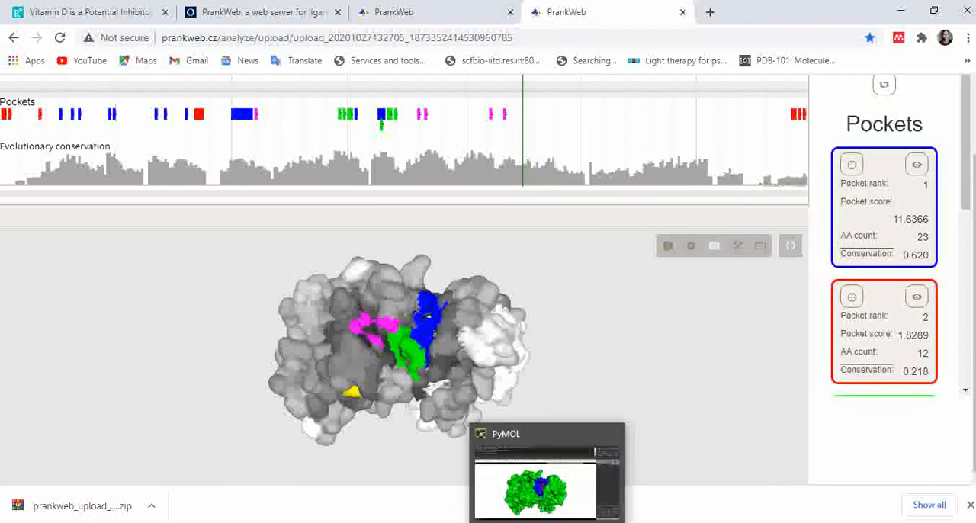
click(562, 480)
key(alt+Tab)
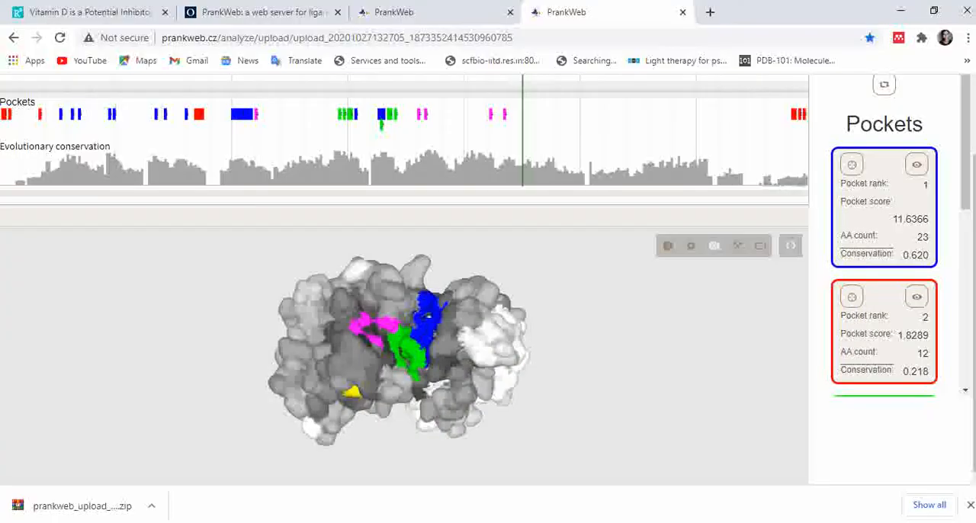
key(alt+Tab)
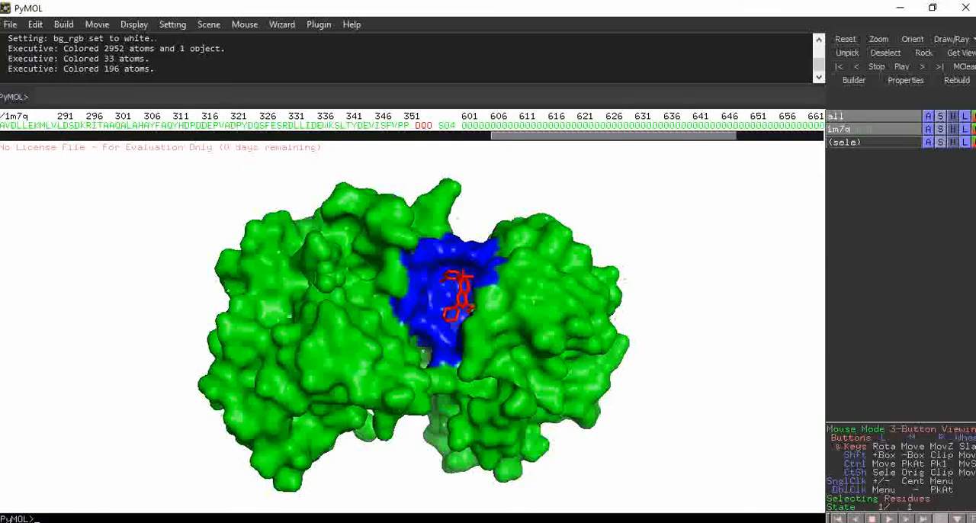
- Compare the predicted pockets in the PrankWeb result with the blue ligand site of 1m7q in PyMOL again
key(alt+Tab)
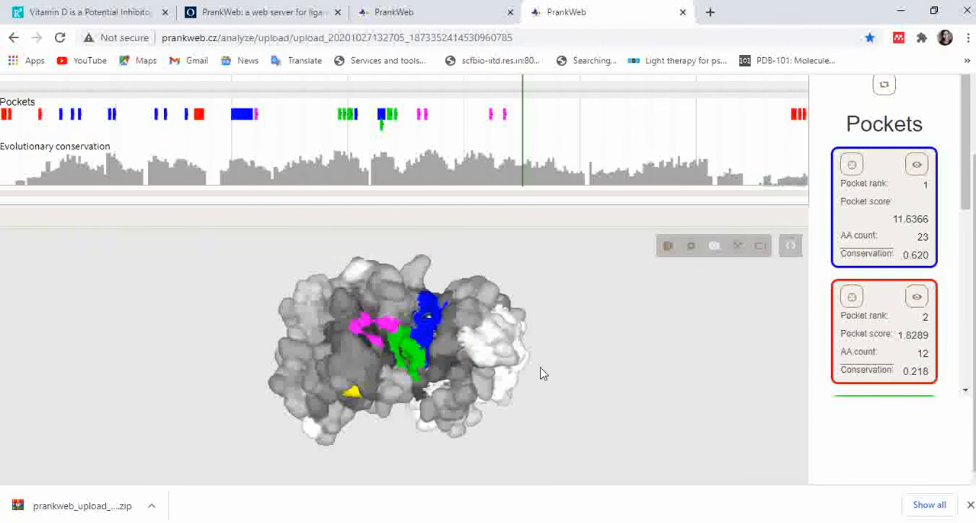
click(547, 521)
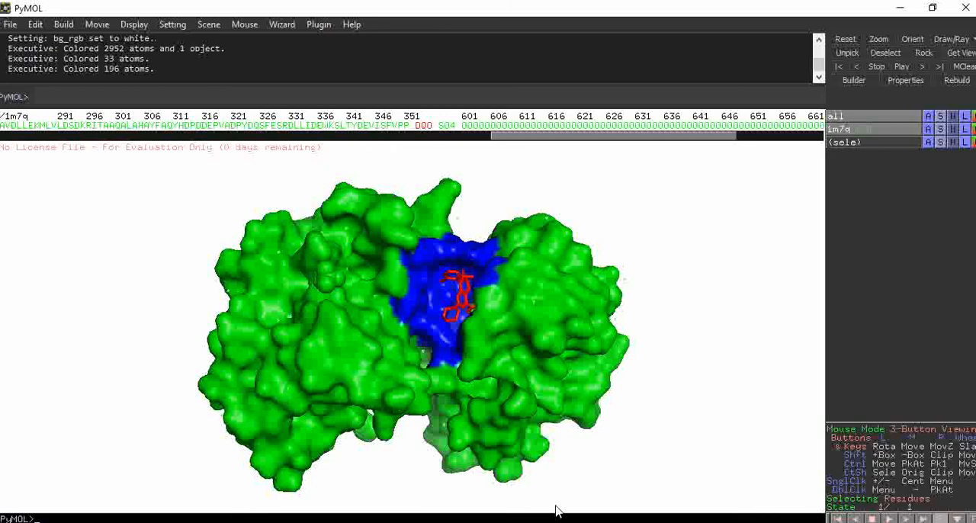
mouse_move(547, 521)
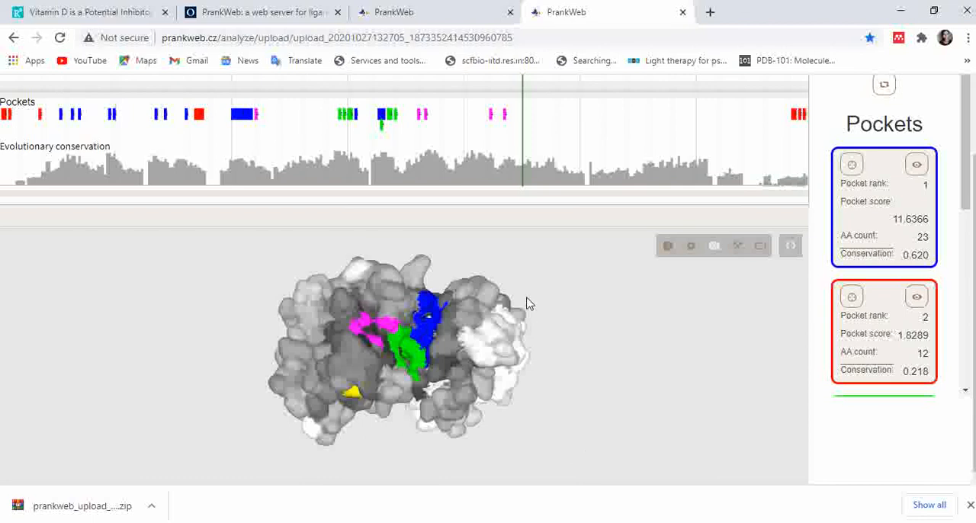
- Examine the blue, green, magenta, yellow and red pockets on the PrankWeb protein surface from all sides
mouse_move(435, 275)
mouse_down()
mouse_move(437, 264)
mouse_move(439, 292)
mouse_move(438, 279)
mouse_up()
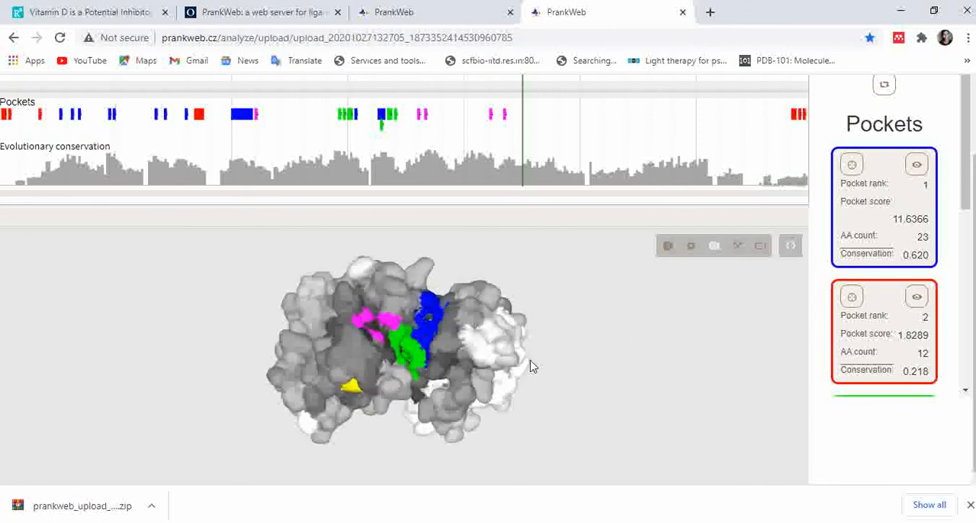
drag(532, 367, 387, 311)
drag(633, 291, 499, 278)
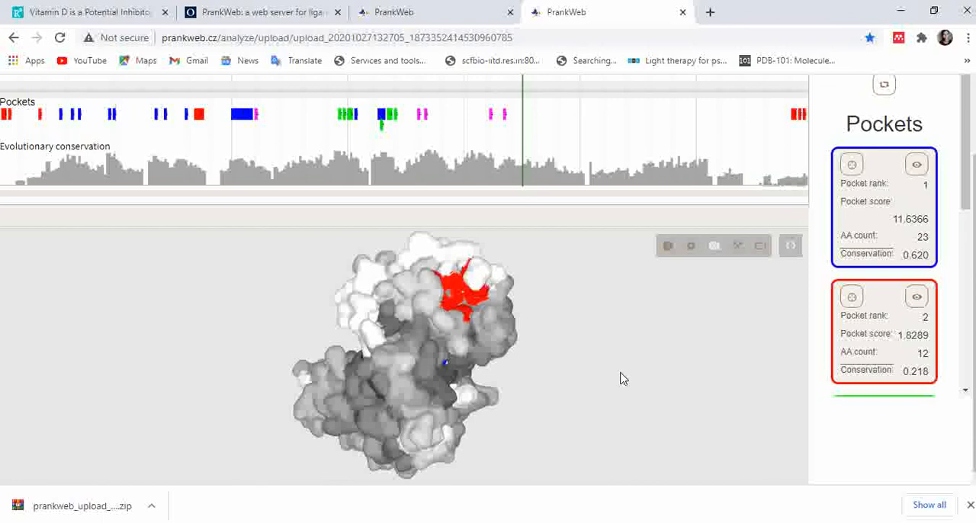
drag(555, 342, 395, 371)
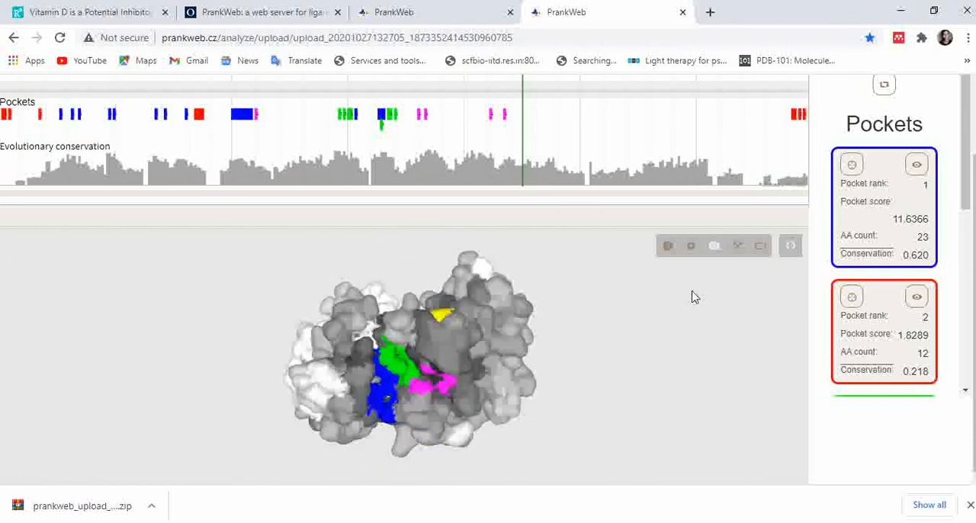
drag(491, 250, 369, 258)
drag(455, 264, 475, 234)
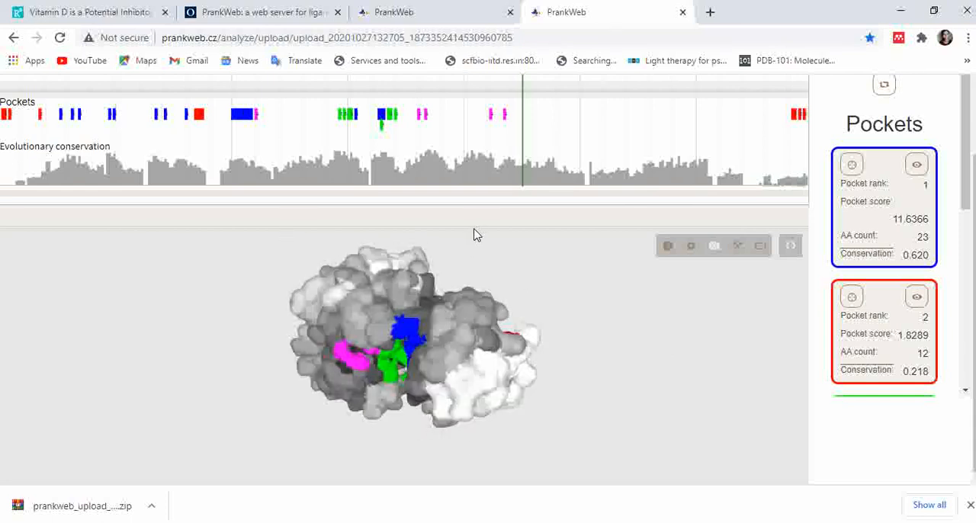
mouse_move(452, 278)
mouse_down()
mouse_move(470, 255)
mouse_move(475, 270)
mouse_move(458, 283)
mouse_up()
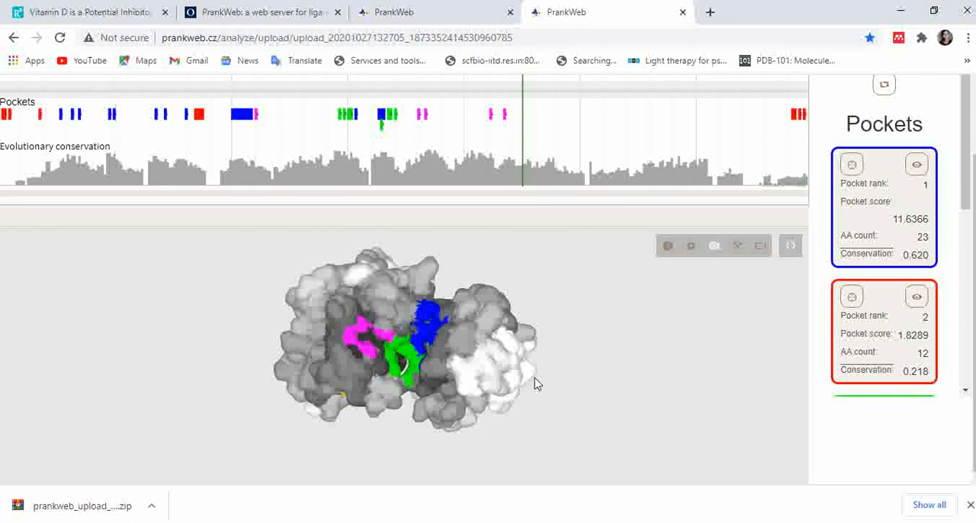
mouse_move(384, 429)
mouse_down()
mouse_move(398, 410)
mouse_move(394, 425)
mouse_move(385, 417)
mouse_up()
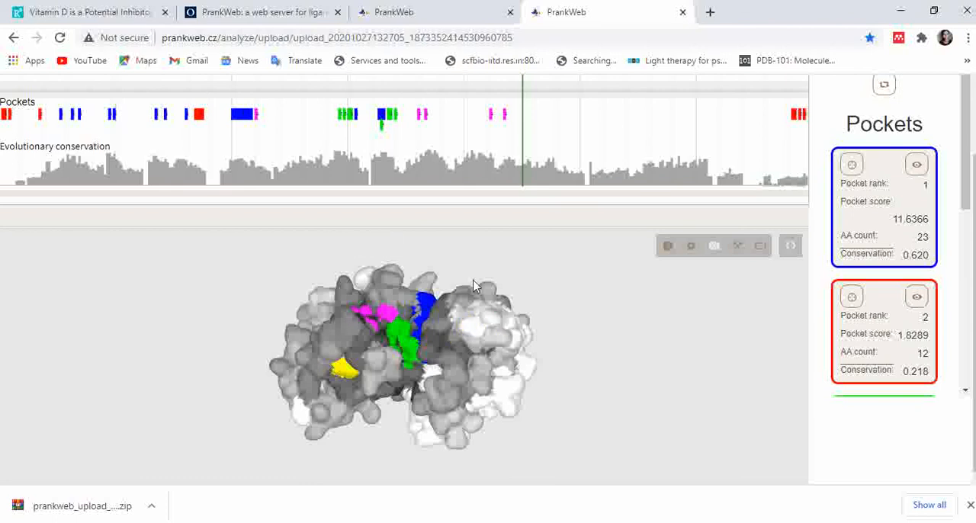
drag(466, 272, 558, 382)
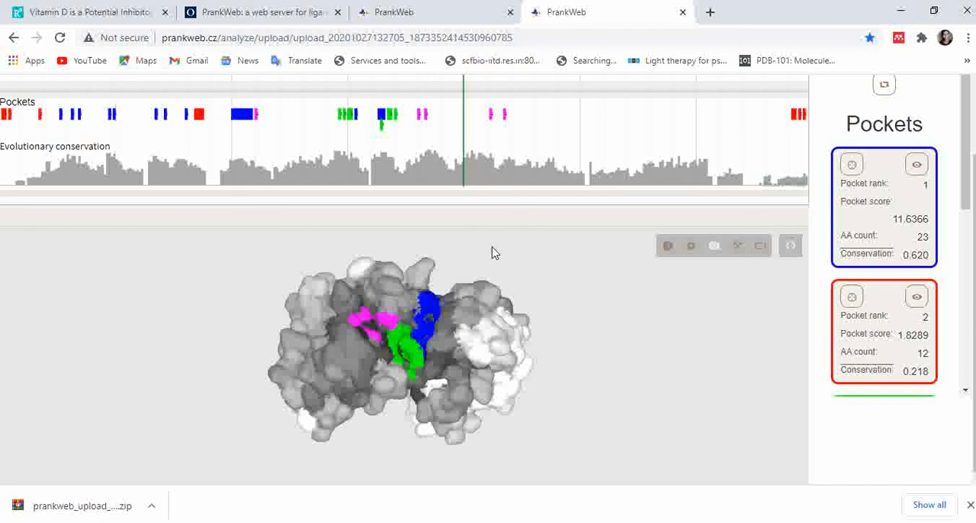
mouse_move(439, 270)
mouse_down()
mouse_move(424, 344)
mouse_move(430, 398)
mouse_move(431, 255)
mouse_move(426, 314)
mouse_move(427, 273)
mouse_up()
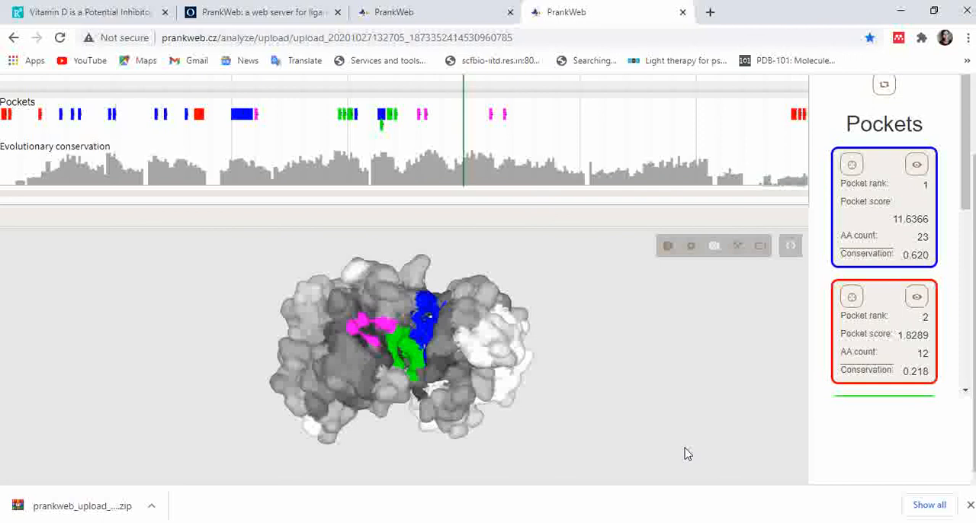
mouse_move(448, 267)
mouse_down()
mouse_move(457, 251)
mouse_move(452, 276)
mouse_move(456, 264)
mouse_up()
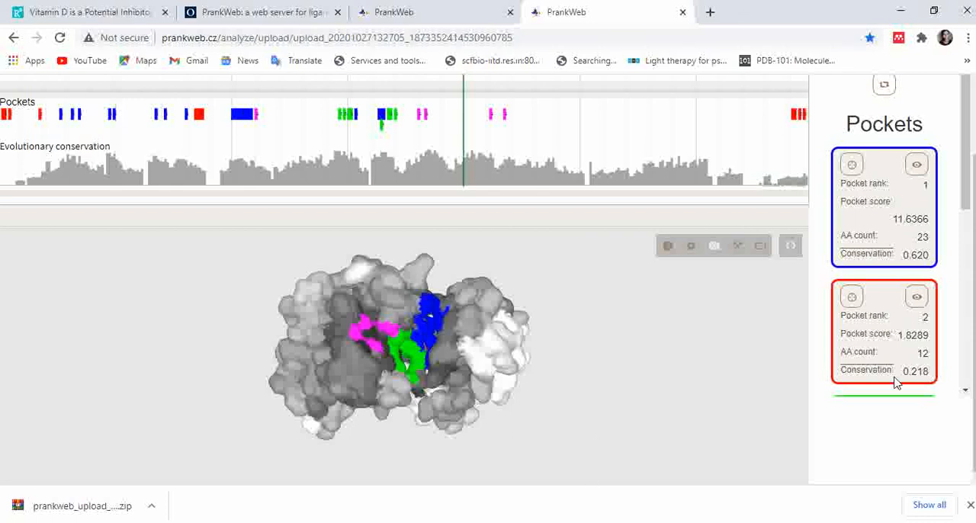
- Review the sequence view and the tools above the pocket list of the PrankWeb result
drag(965, 198, 964, 145)
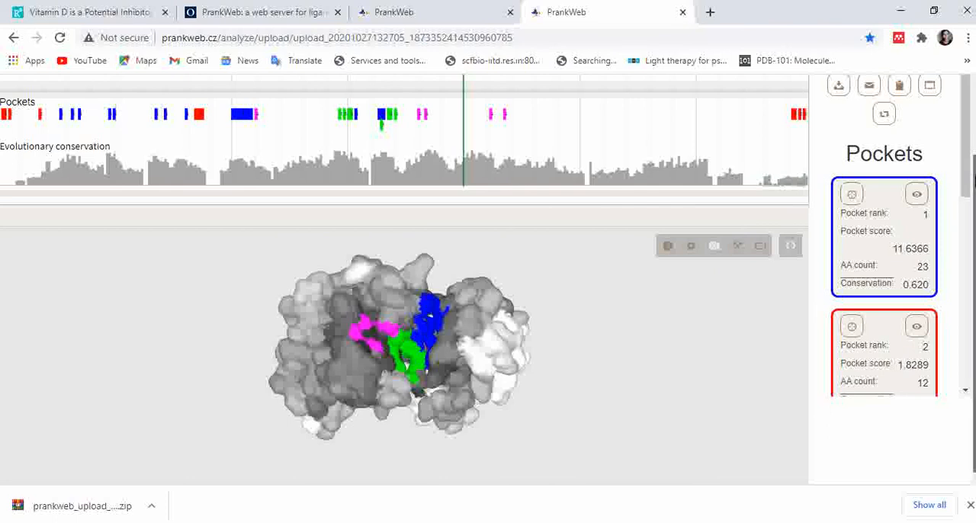
drag(974, 178, 974, 175)
scroll(972, 113, up, 1)
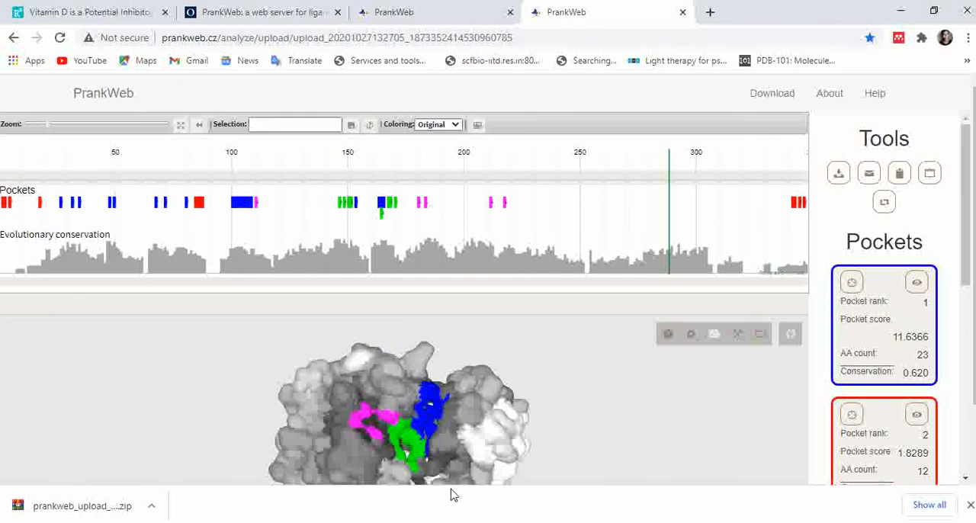
click(405, 522)
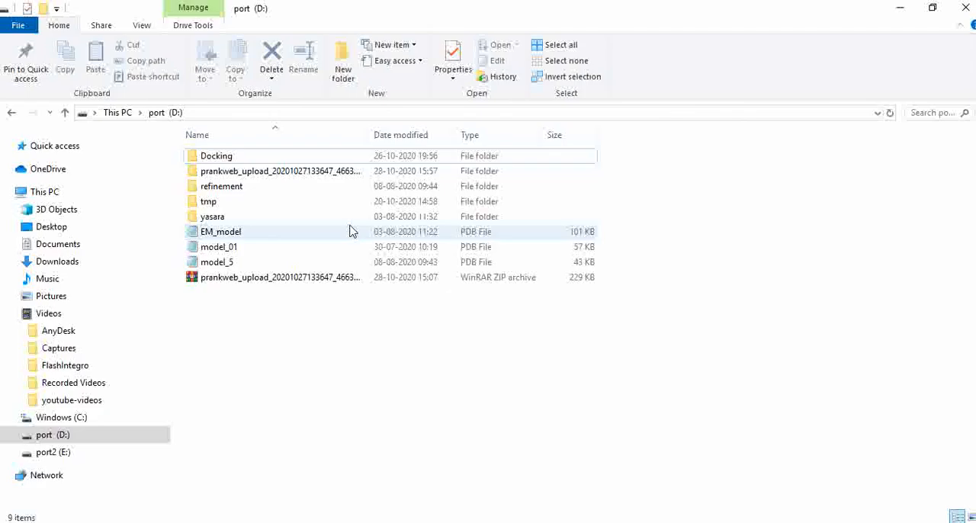
click(250, 177)
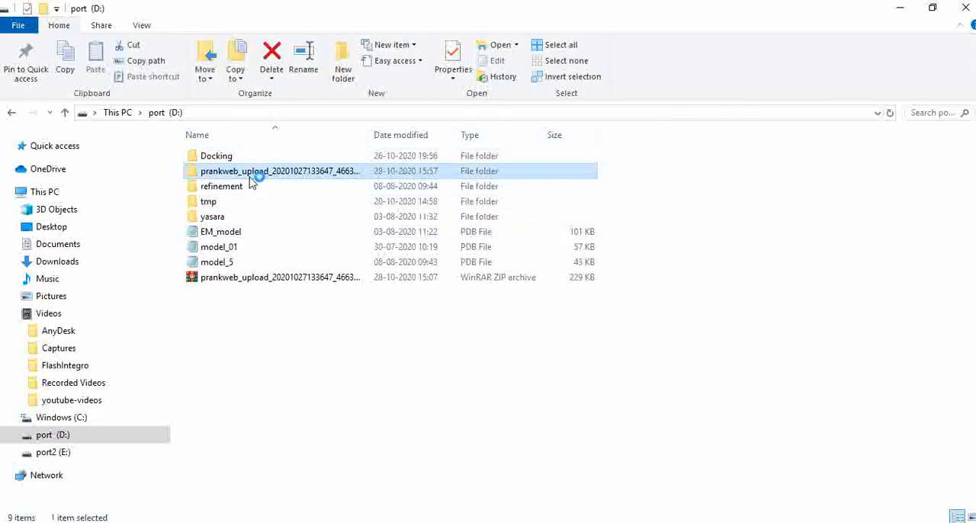
double_click(251, 177)
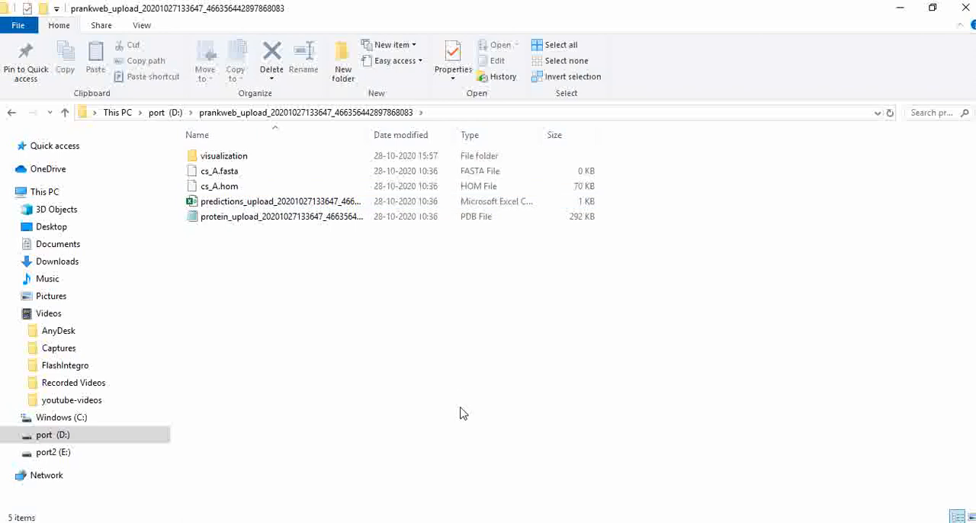
mouse_move(582, 520)
click(582, 476)
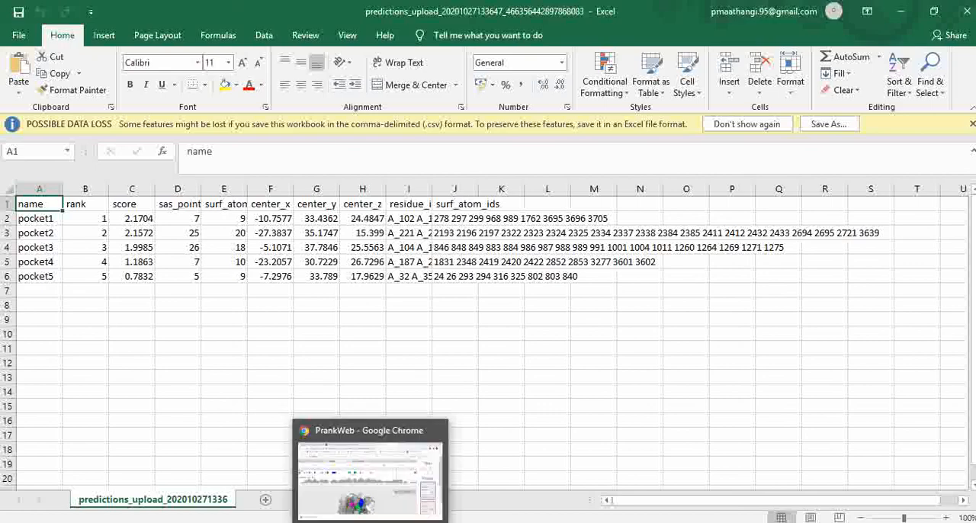
- Return to the PrankWeb result in Chrome and review the lower-ranked pockets alongside the sequence and conservation tracks
click(370, 522)
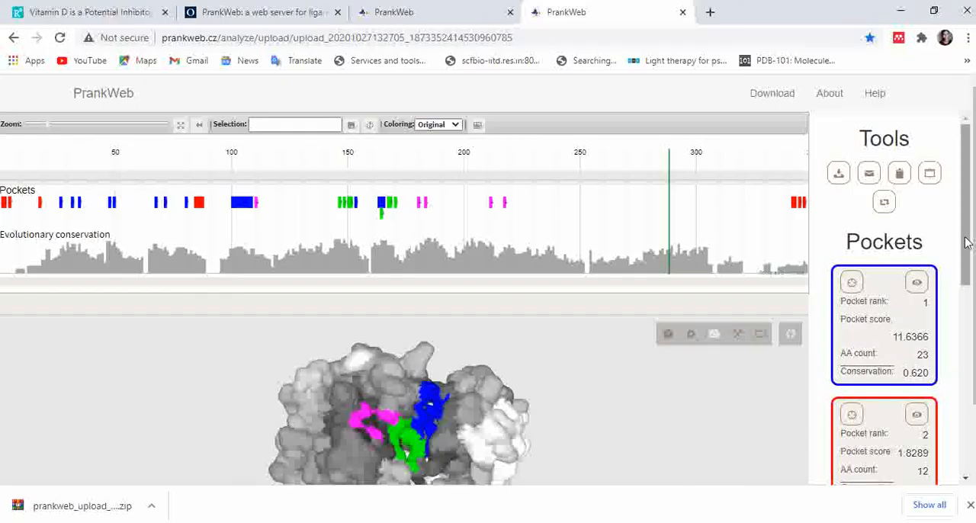
drag(967, 243, 967, 337)
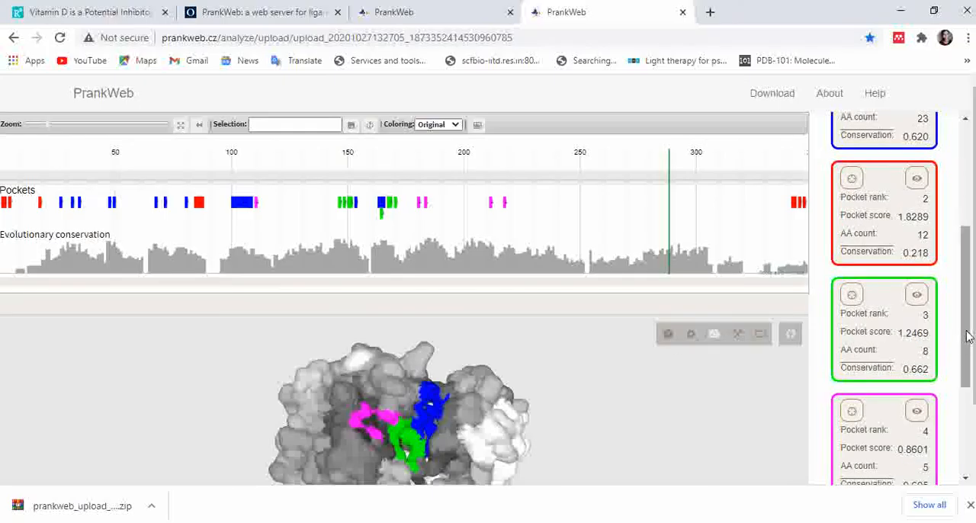
scroll(967, 337, down, 1)
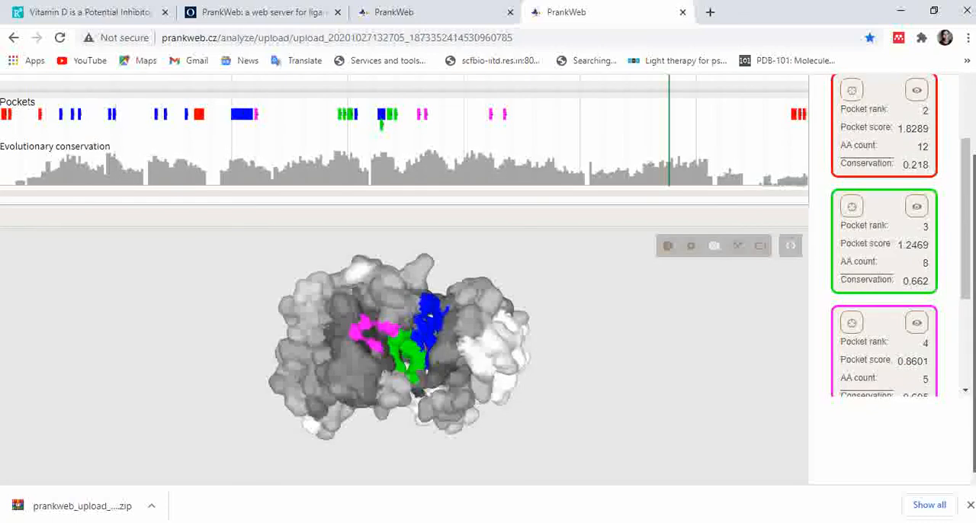
scroll(970, 329, up, 1)
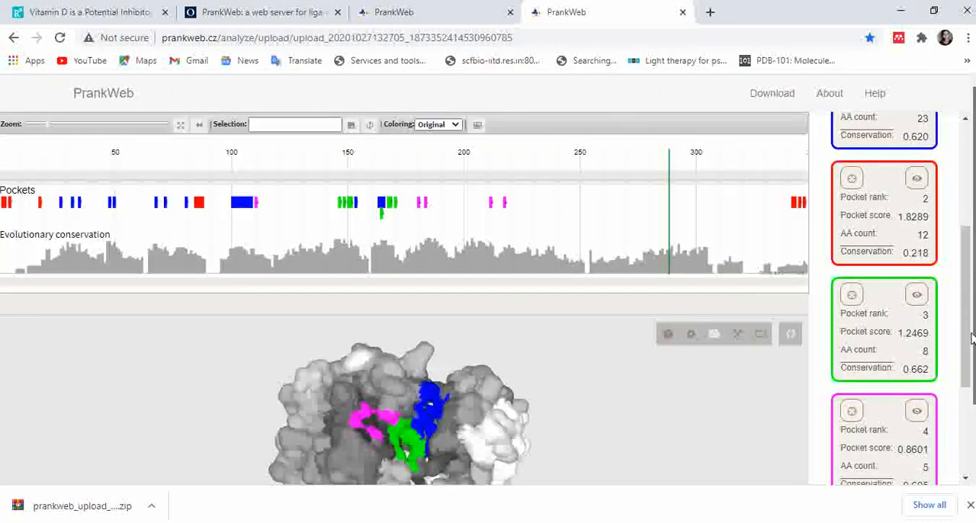
scroll(972, 329, down, 1)
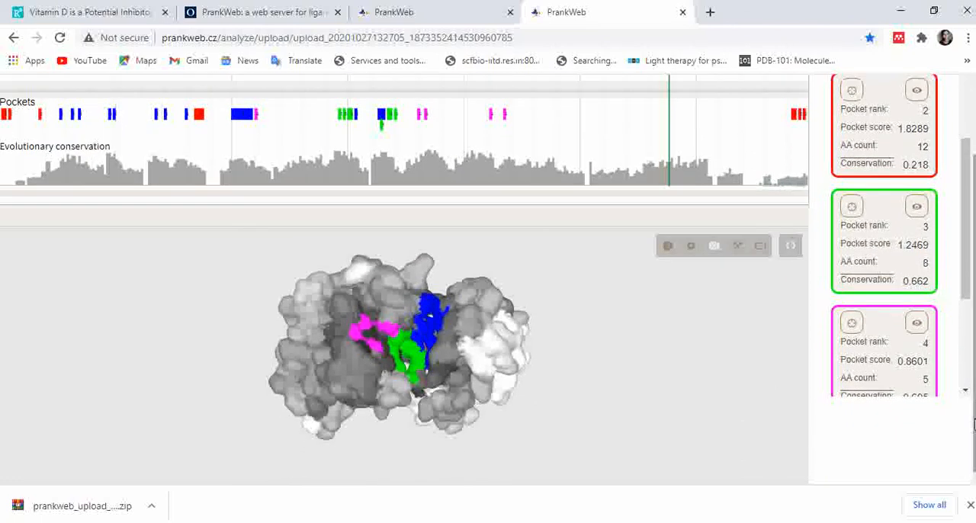
scroll(973, 425, up, 1)
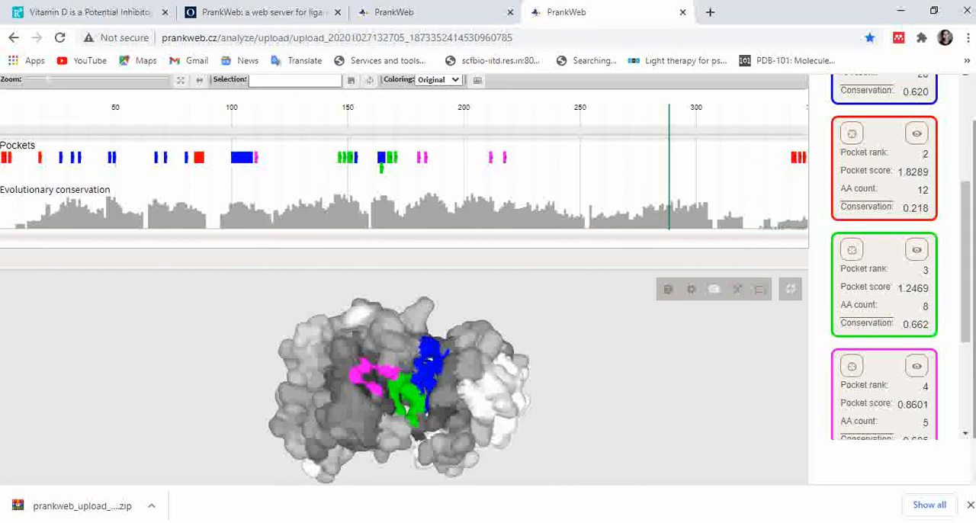
scroll(973, 426, down, 1)
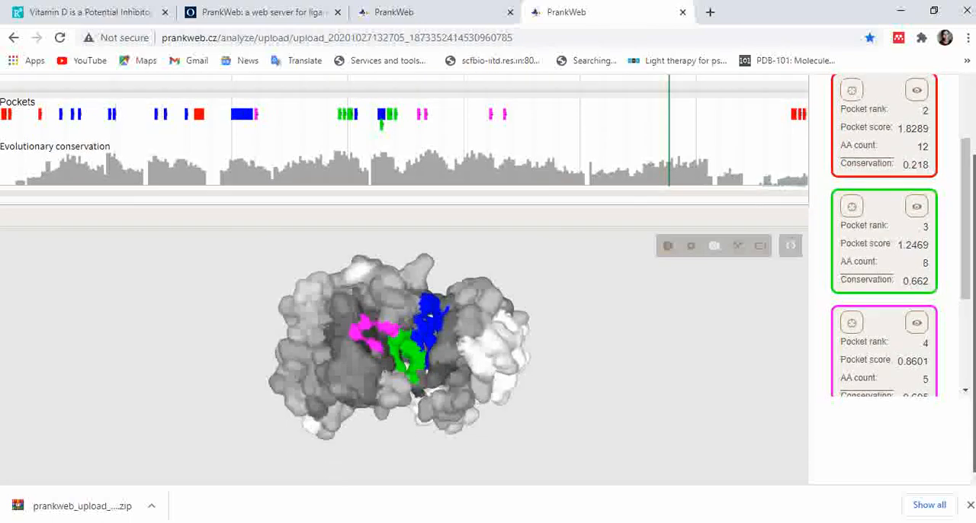